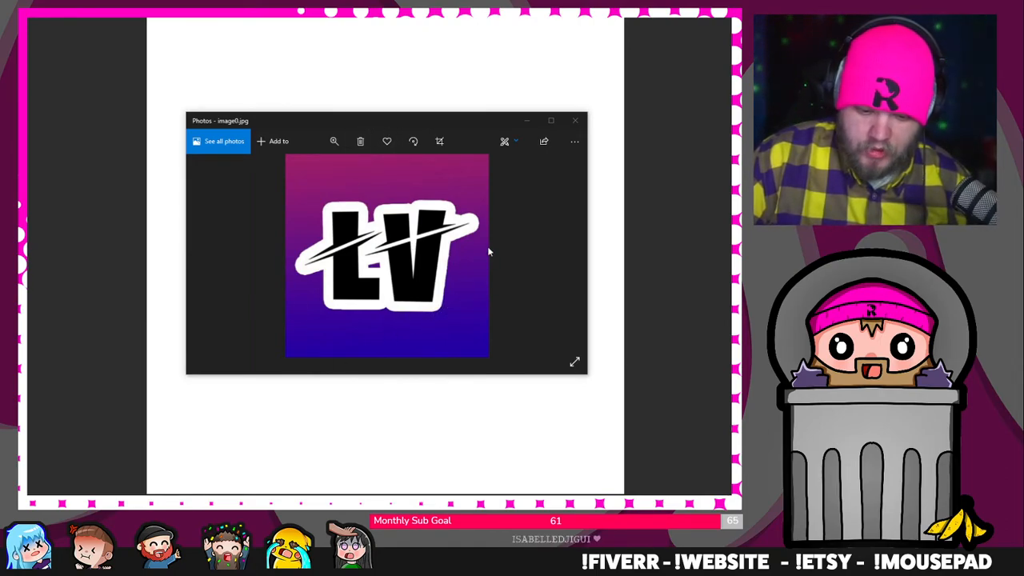
Minimize the LV logo photo and close the Learn window covering the carrot sketch
click(528, 121)
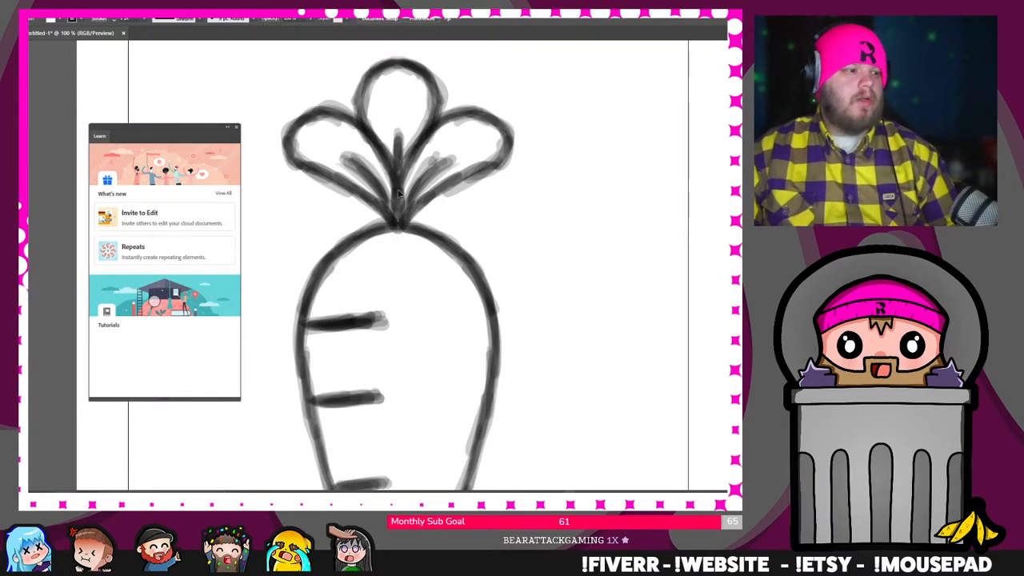
click(234, 130)
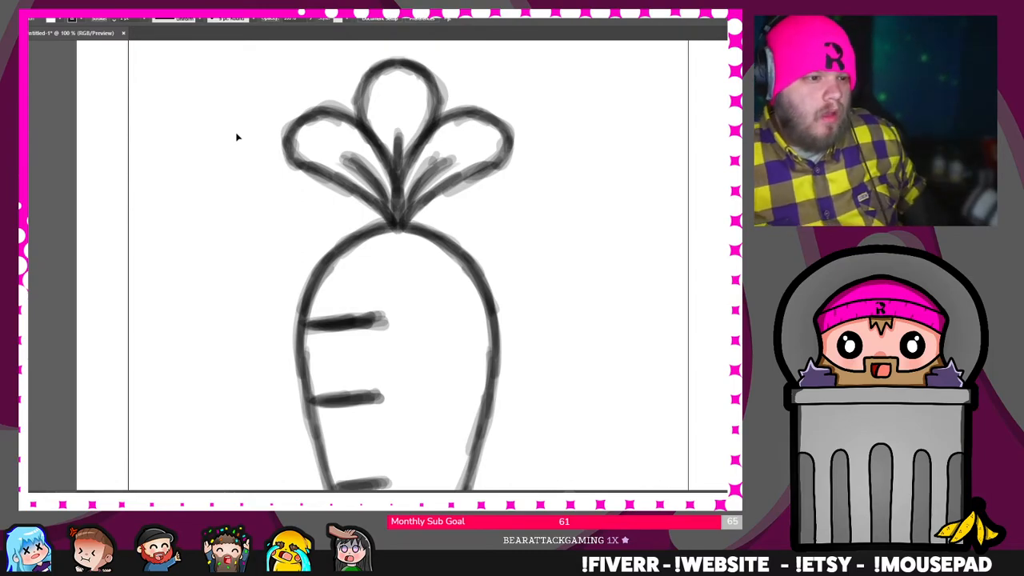
Trace the carrot's three leaves over the sketch with the Pen tool, using a green fill and thick dark outline
scroll(354, 196, down, 3)
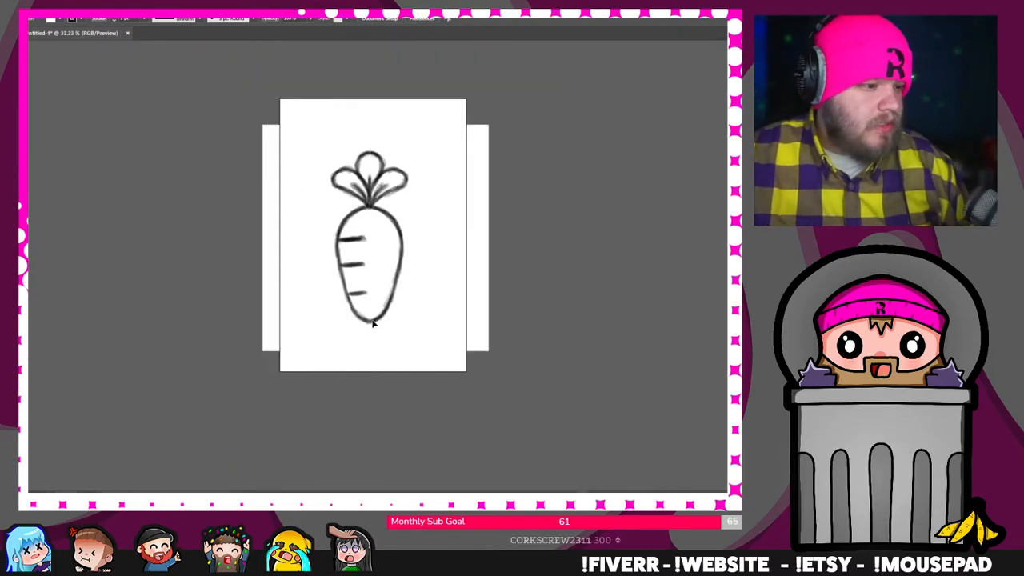
scroll(360, 238, up, 1)
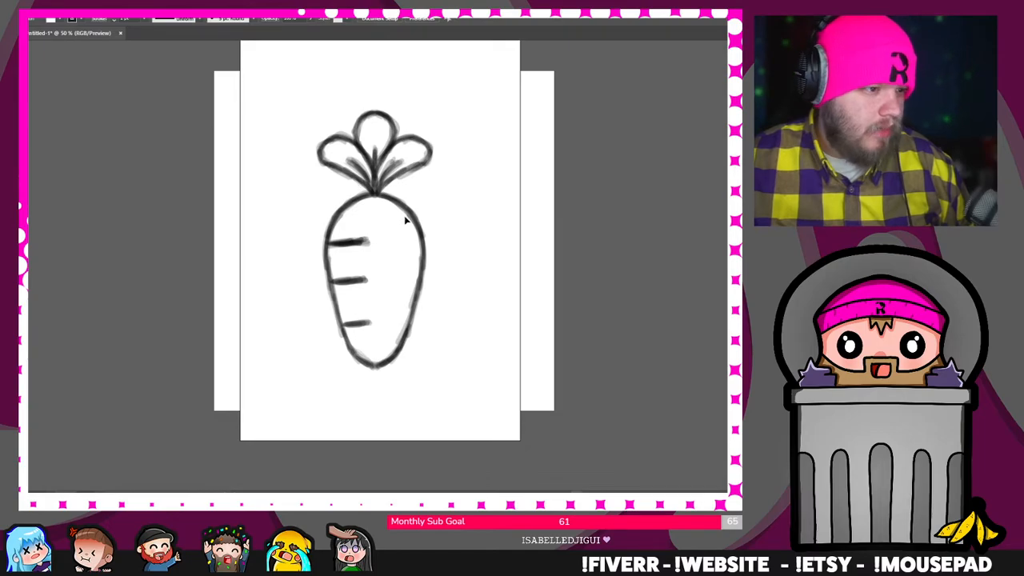
scroll(375, 130, up, 3)
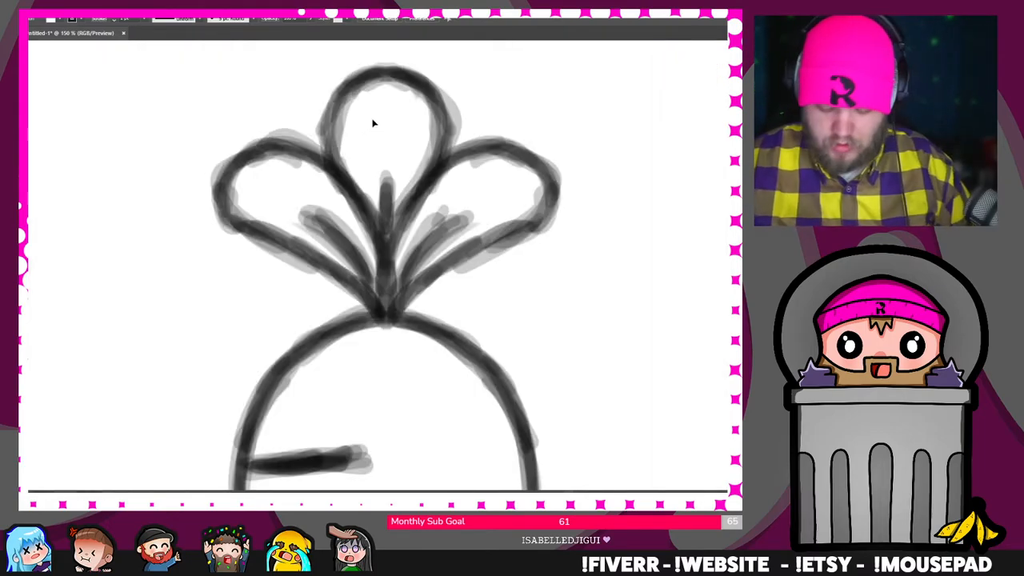
drag(386, 68, 338, 92)
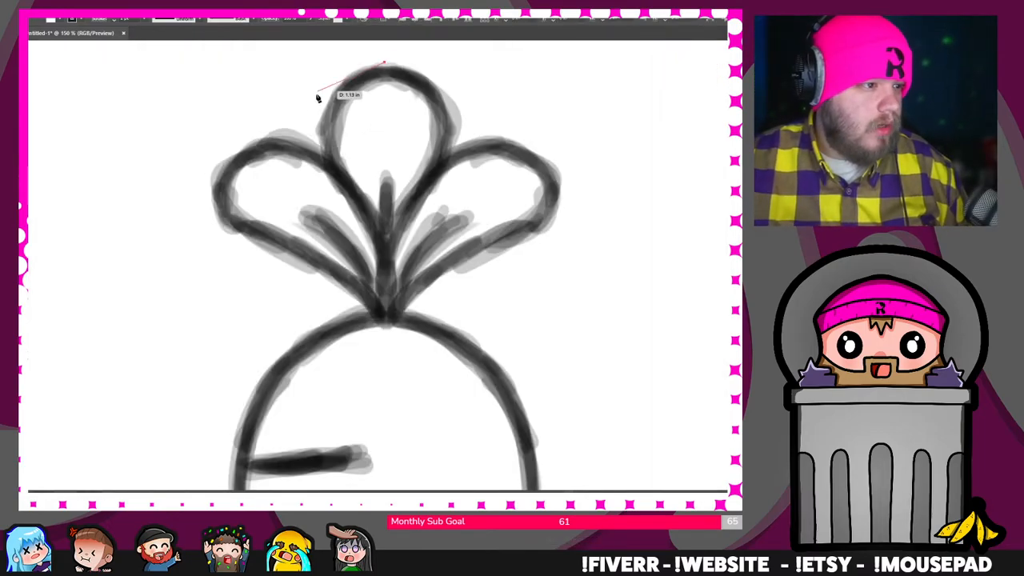
drag(384, 268, 411, 160)
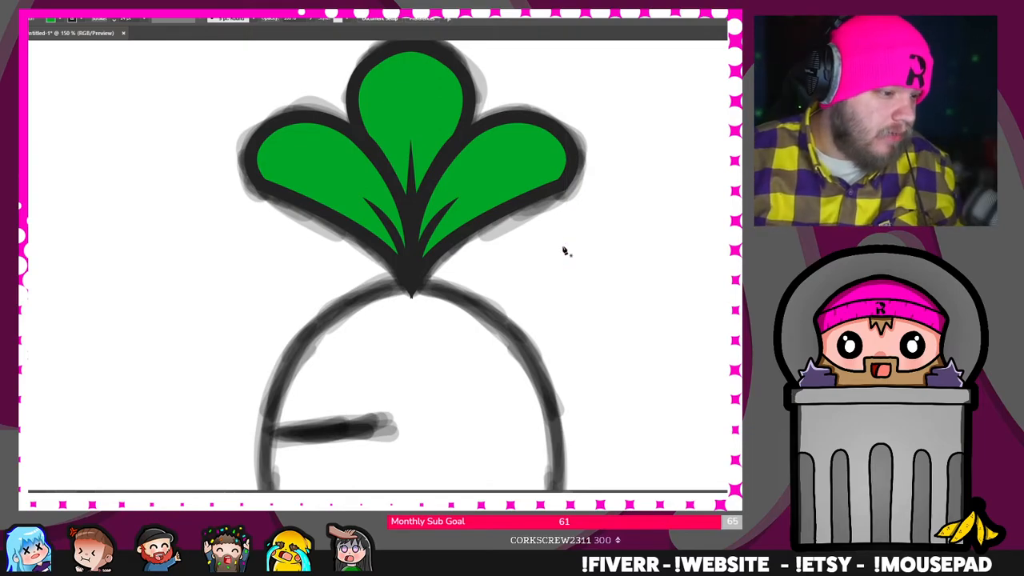
Trace the carrot body below the leaves as an orange shape with a thick dark outline
scroll(544, 270, down, 1)
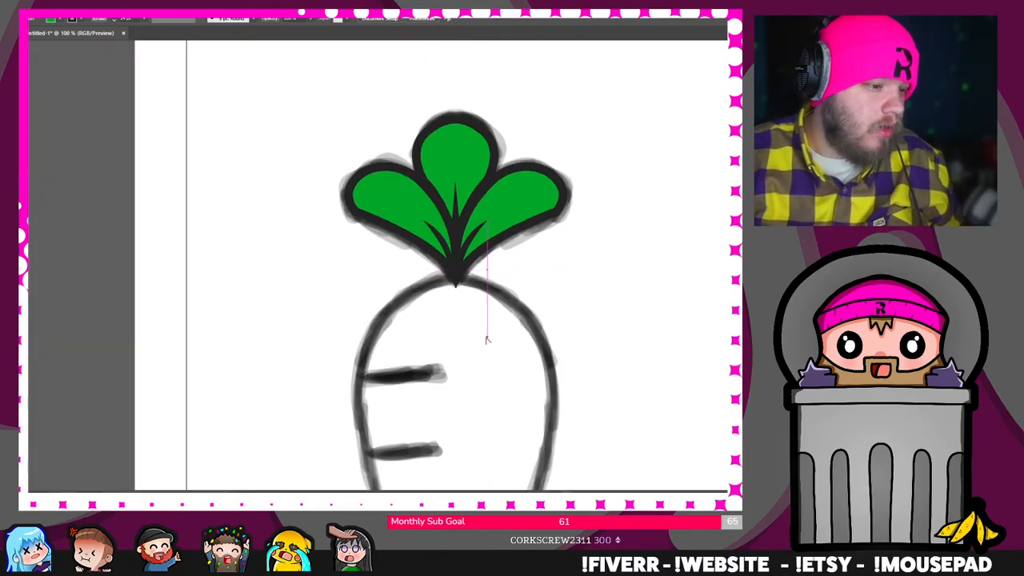
scroll(473, 334, up, 1)
drag(461, 347, 478, 236)
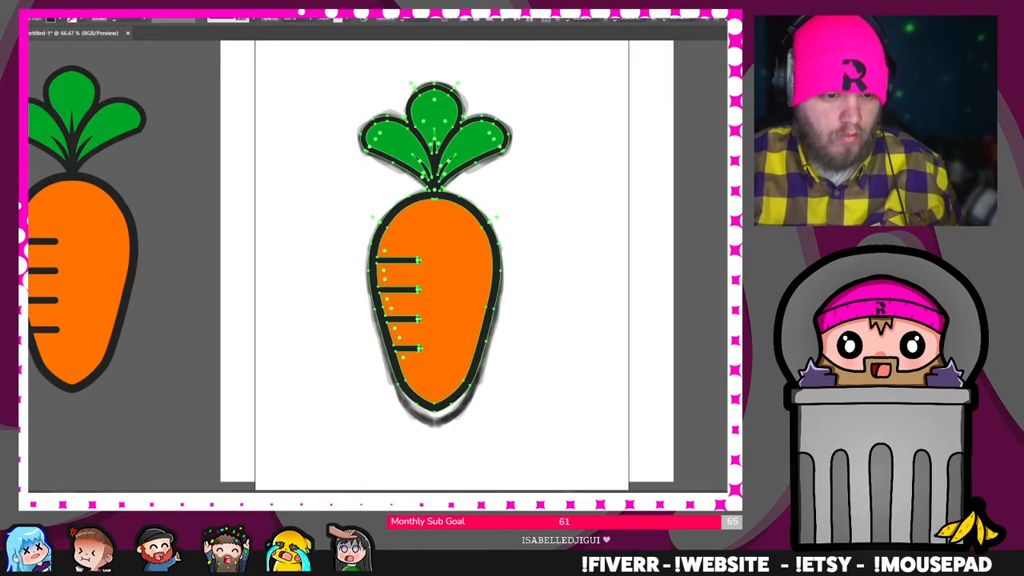
key(ctrl+shift+a)
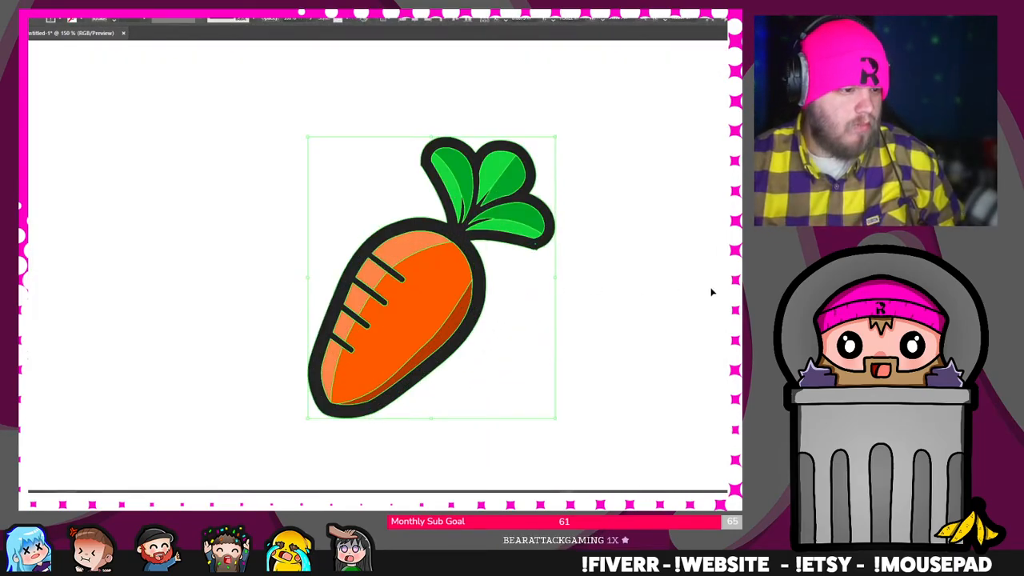
click(712, 292)
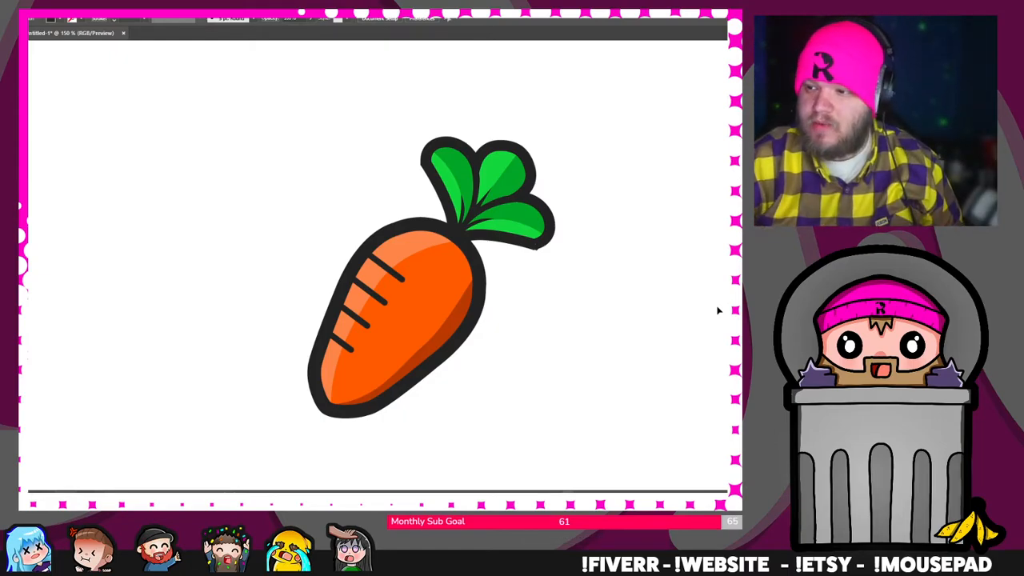
key(ctrl+0)
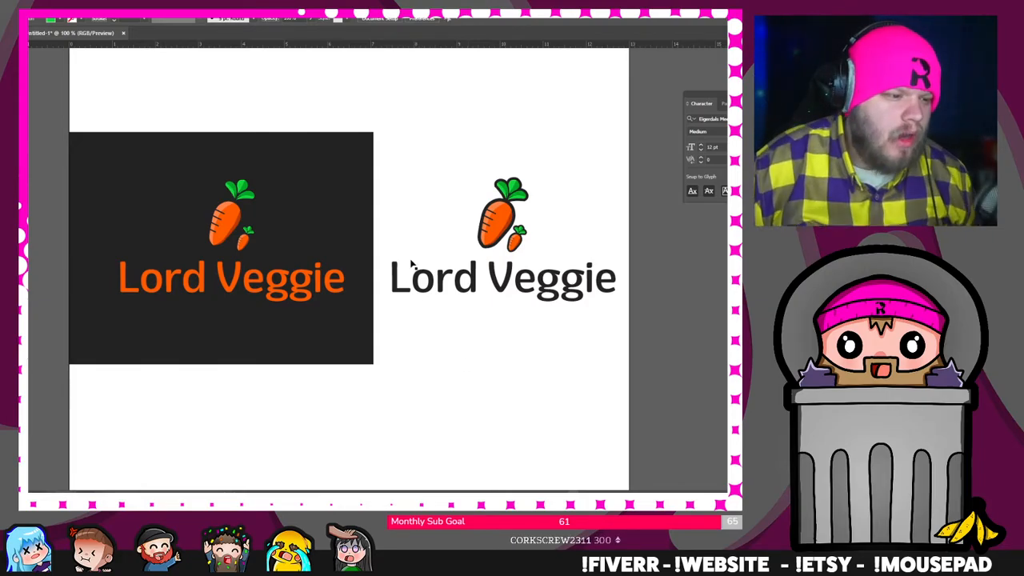
Inspect the elements of the dark and white Lord Veggie logo versions, including the text, background and large carrot
click(433, 281)
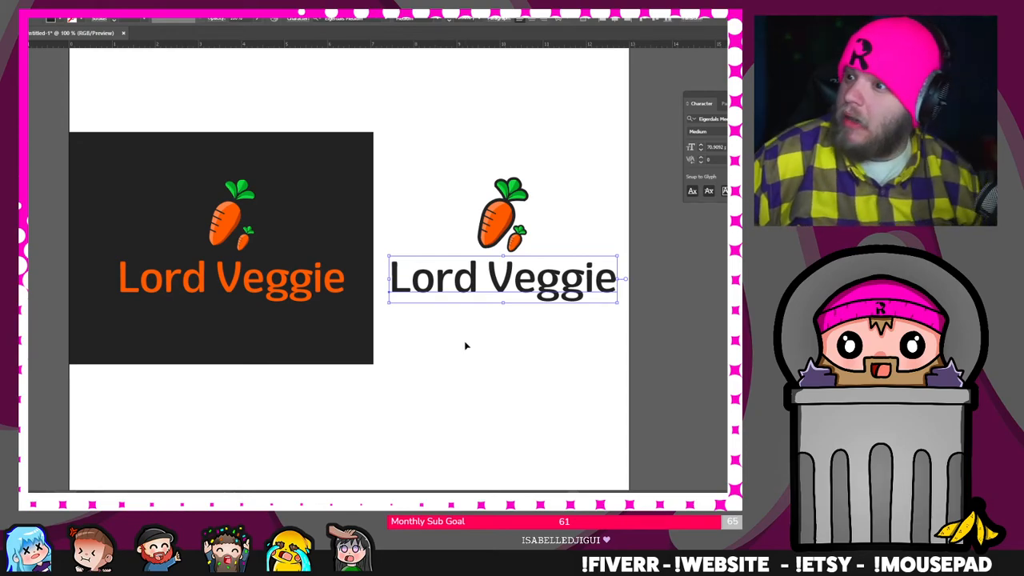
click(536, 353)
click(364, 341)
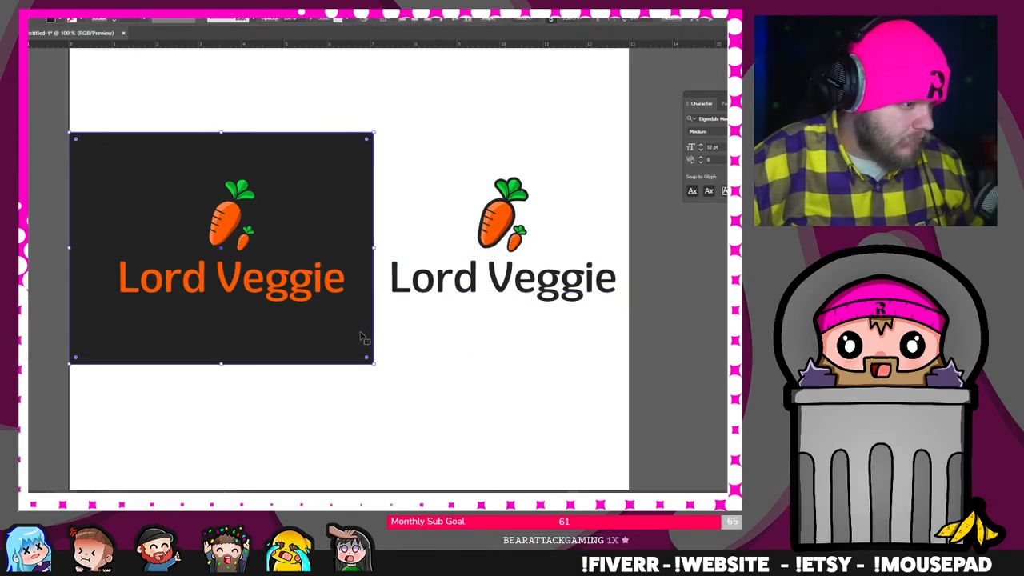
click(617, 354)
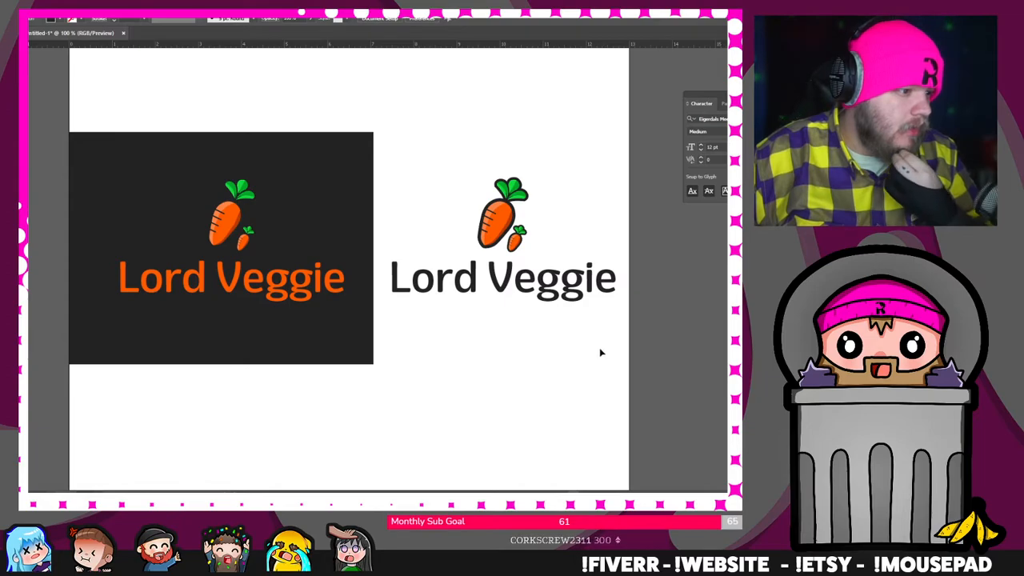
click(499, 213)
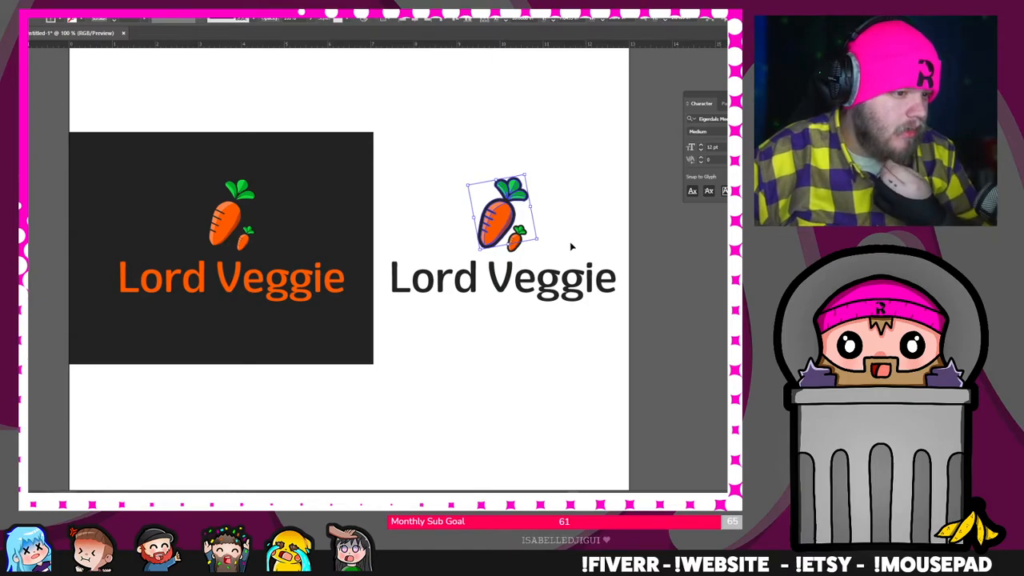
click(564, 281)
click(553, 368)
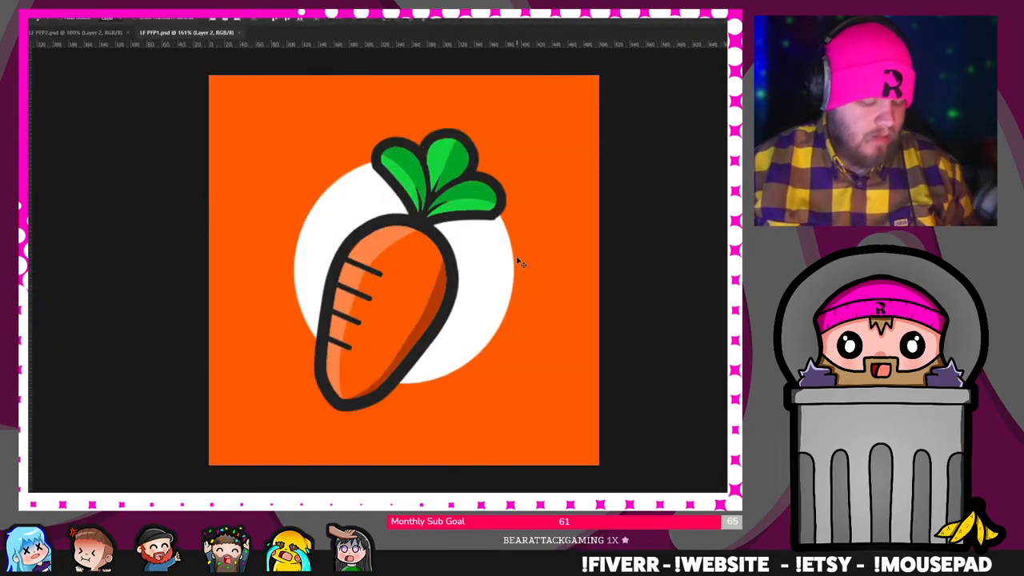
View the carrot profile picture with the white circle at 100% zoom
key(ctrl+minus)
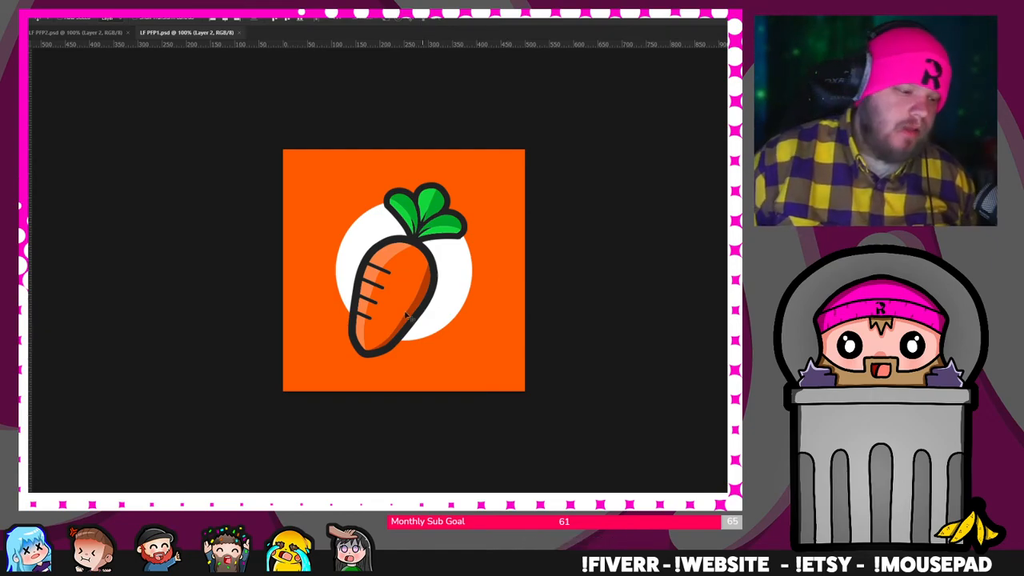
click(390, 502)
click(502, 212)
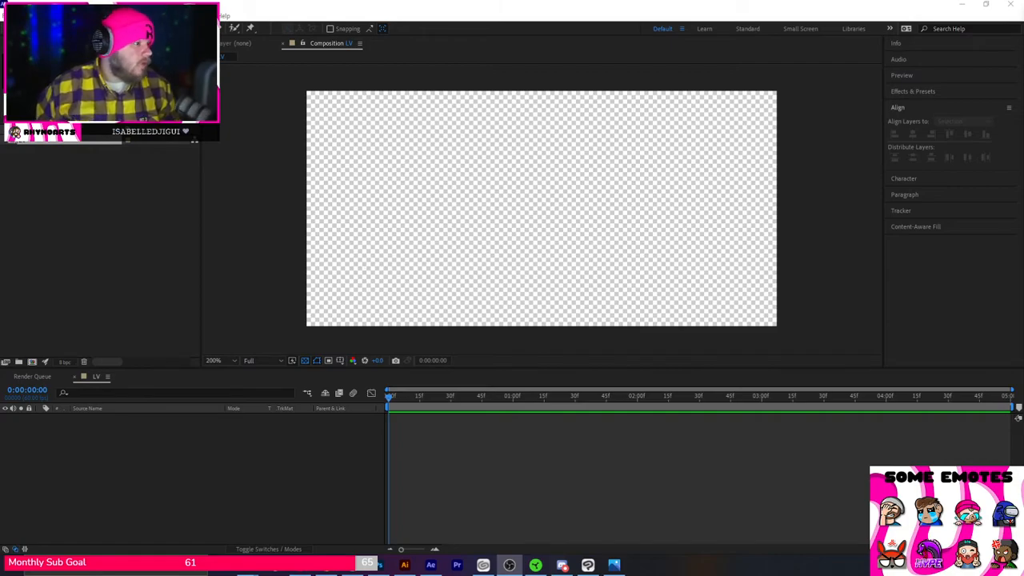
Add a 440 × 220 px solid layer in orange FF5B00 to the LV composition
click(107, 16)
click(88, 16)
click(88, 16)
mouse_move(120, 28)
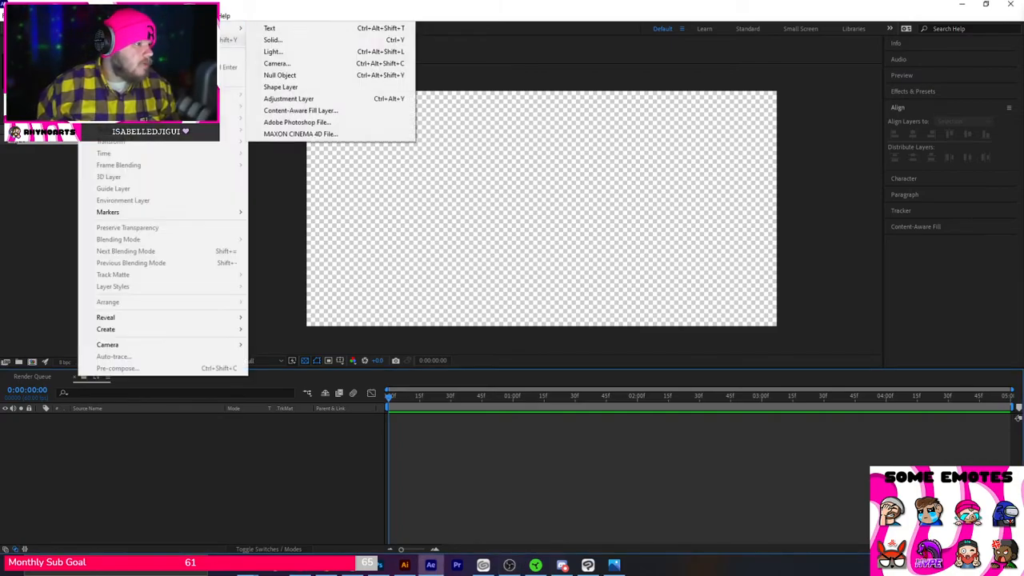
click(272, 40)
click(501, 346)
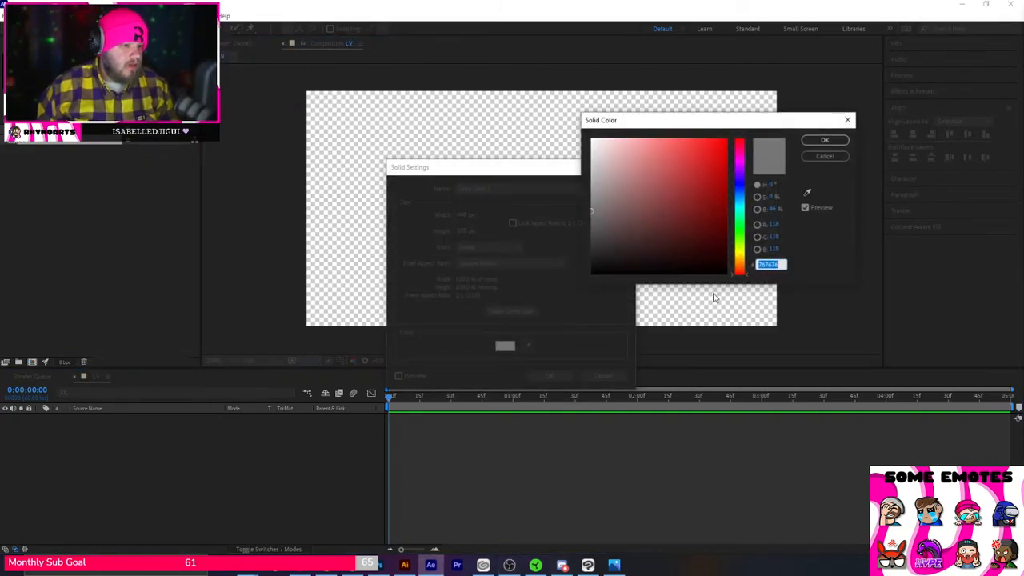
text(FF5B00)
click(825, 140)
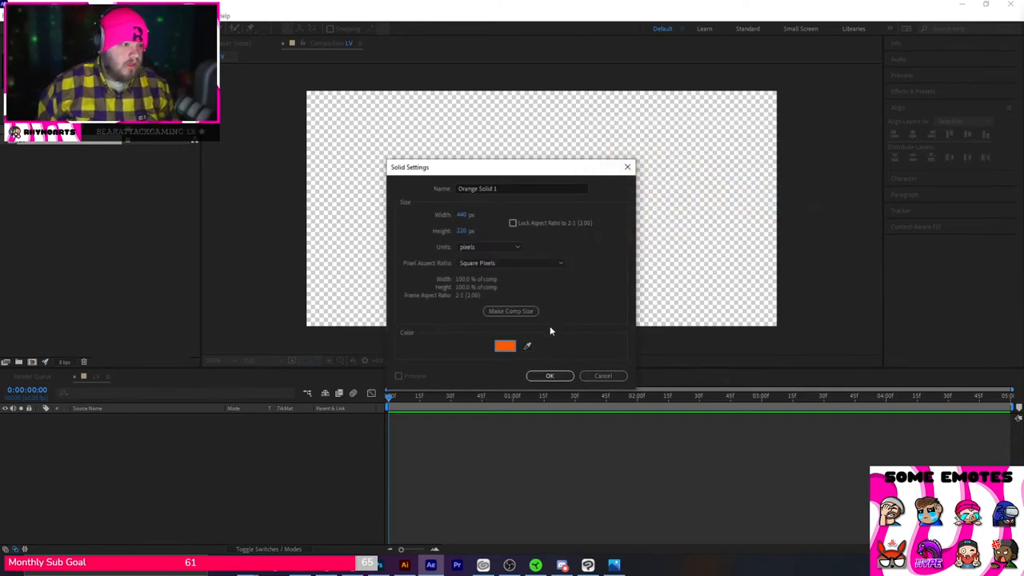
click(550, 376)
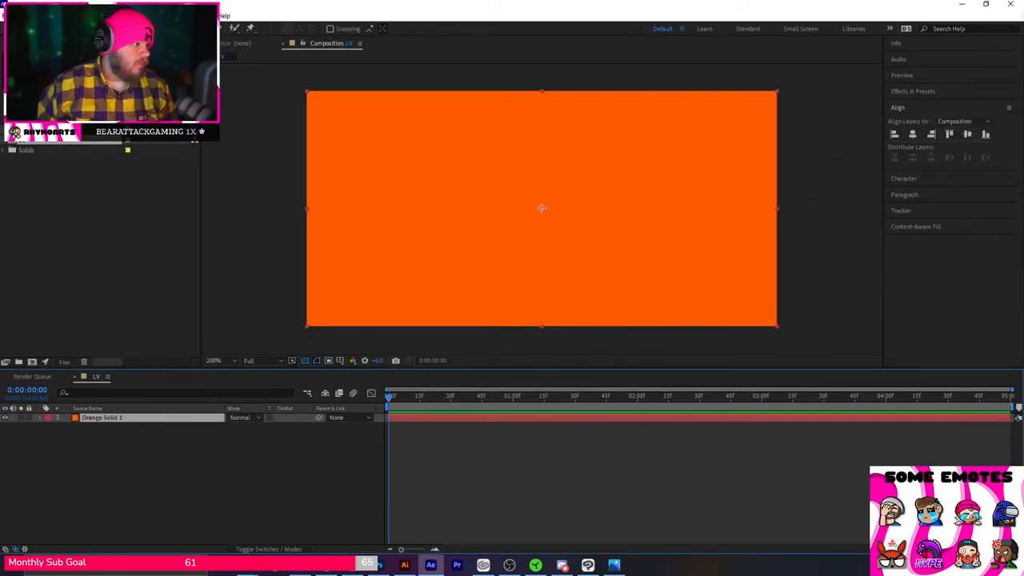
Import LV Carrot.png and place it above the orange solid in the LV composition
click(10, 16)
mouse_move(32, 163)
click(217, 164)
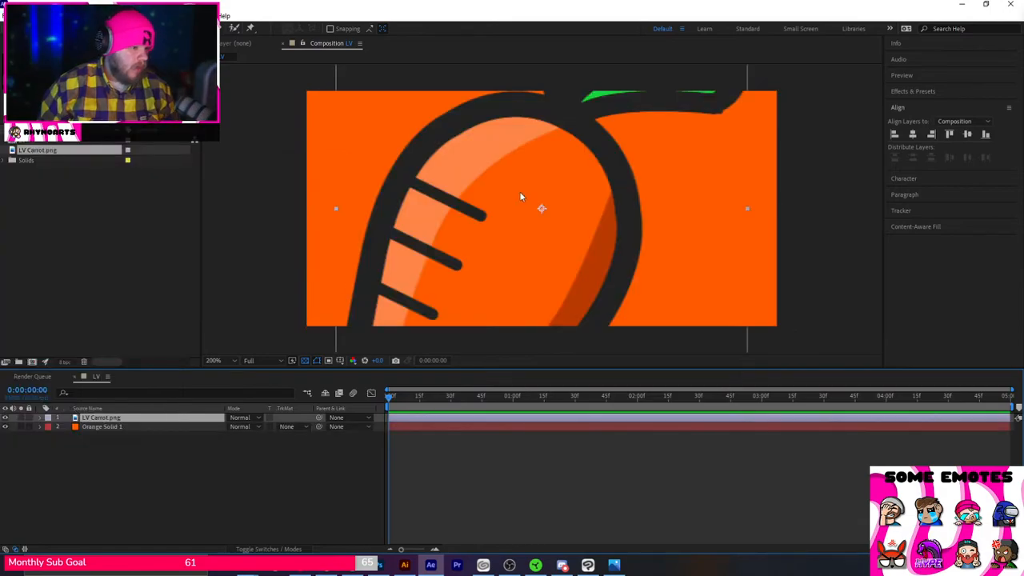
Scale the carrot layer to 33% so the whole carrot fits inside the composition
click(520, 197)
key(s)
click(245, 426)
text(33)
key(Return)
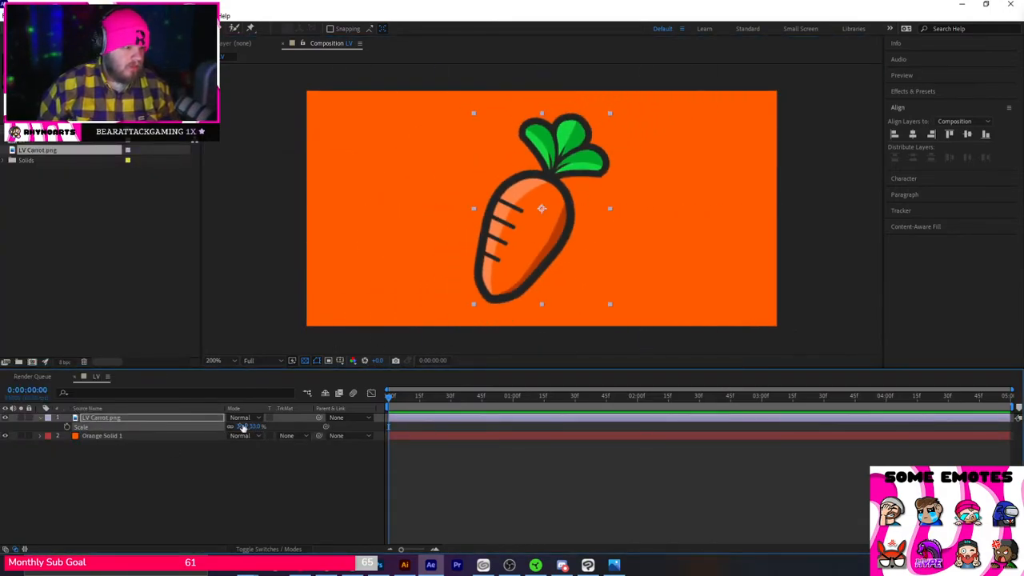
key(r)
drag(243, 426, 242, 425)
key(ctrl+z)
key(ctrl+z)
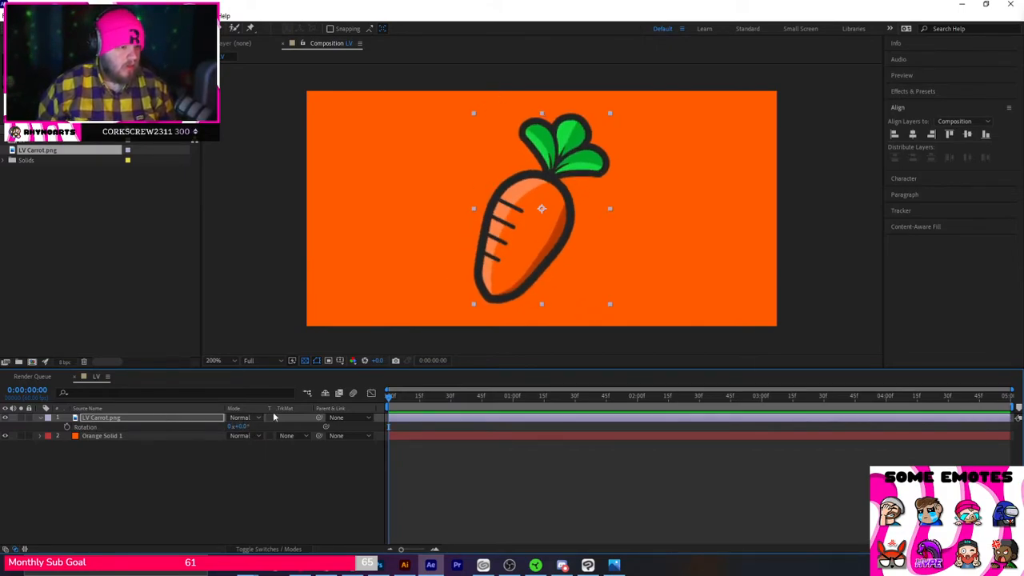
key(ctrl+z)
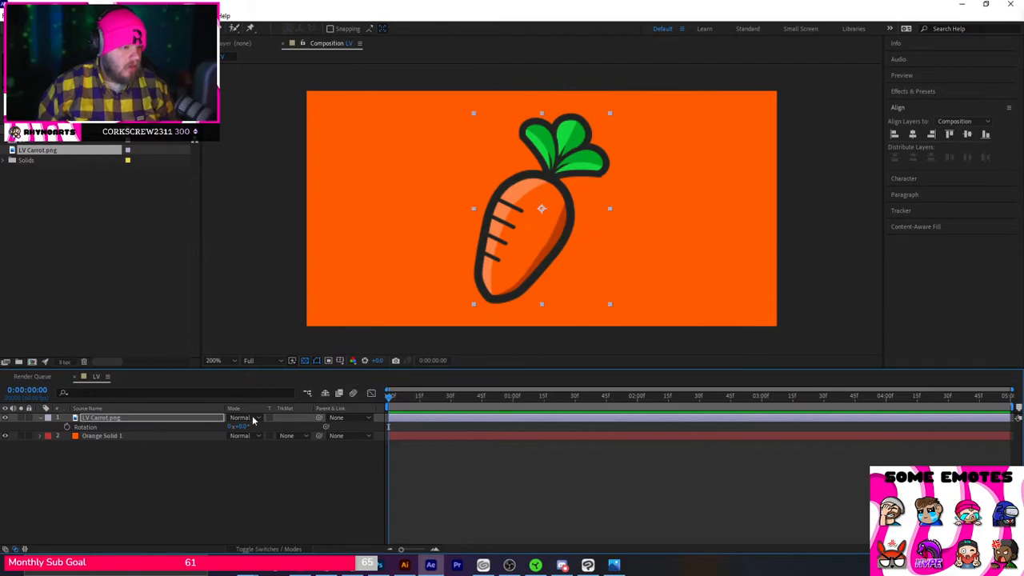
click(271, 462)
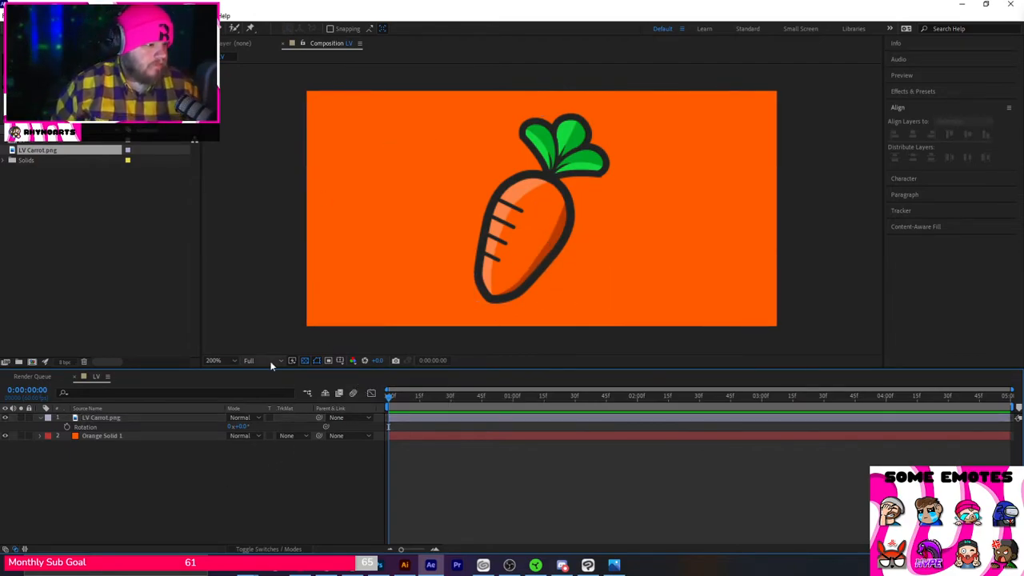
Move the carrot off the canvas below the orange background, to about 110, 316, and show its Position property
click(224, 361)
click(228, 281)
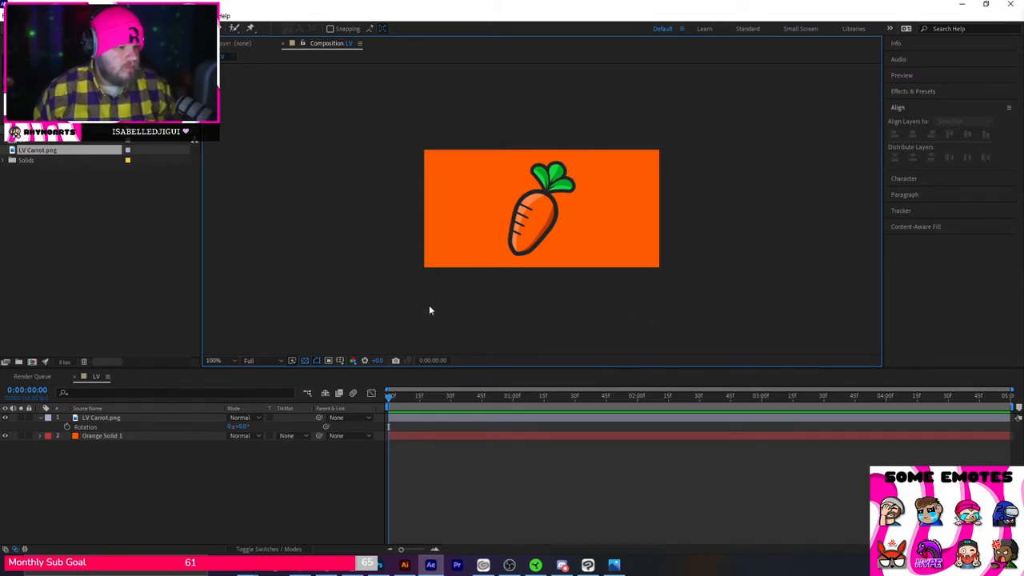
click(538, 236)
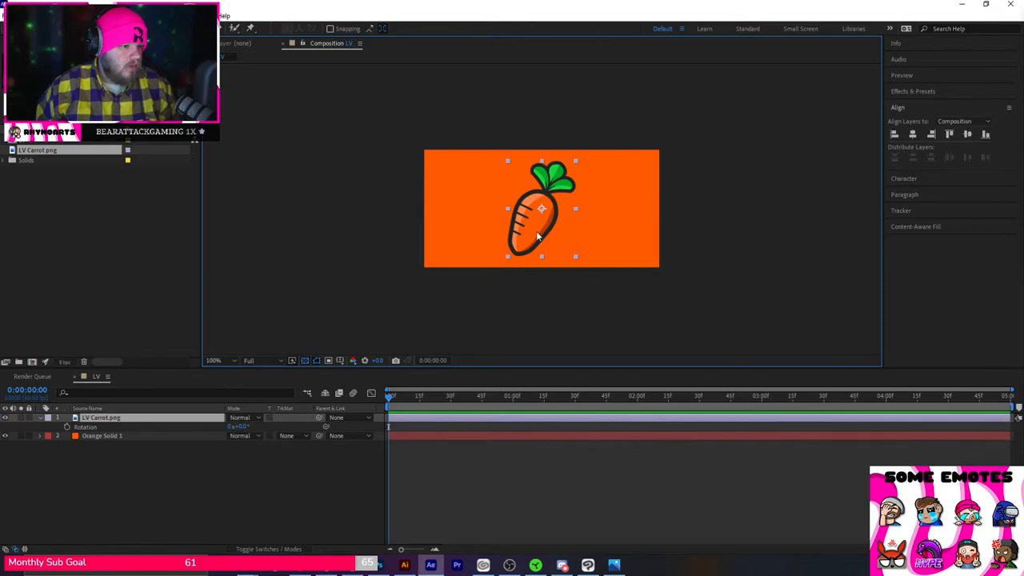
drag(537, 232, 477, 341)
click(91, 415)
key(p)
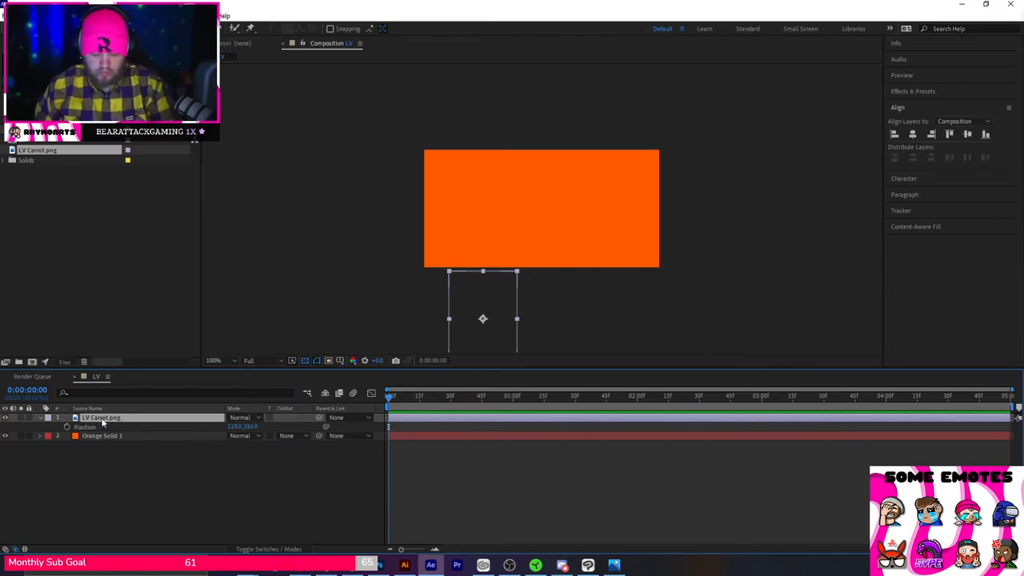
Keyframe the carrot's position off-canvas at frame 0 and just right of the composition's centre at frame 15
click(68, 427)
drag(390, 397, 419, 404)
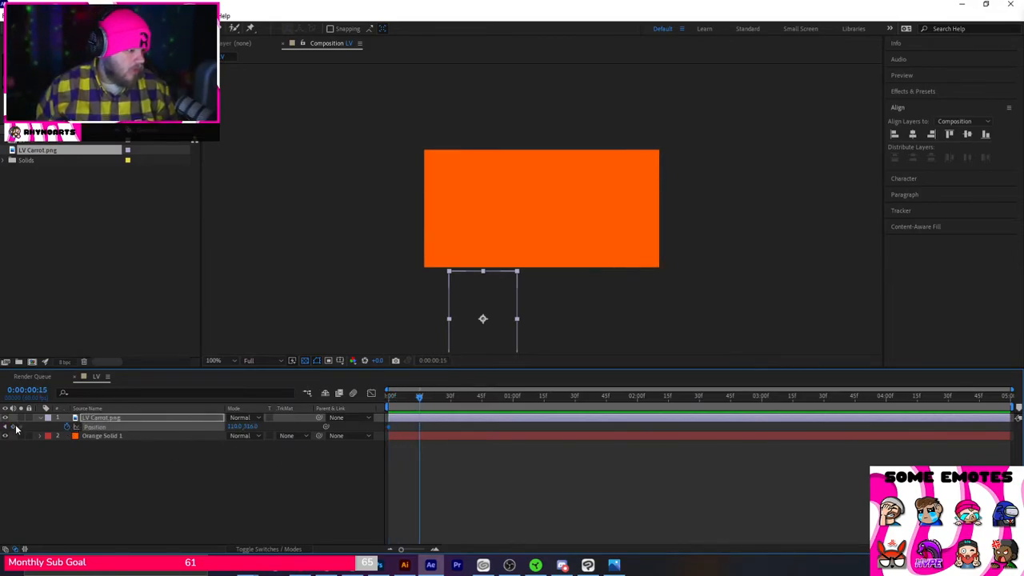
drag(489, 337, 566, 227)
key(space)
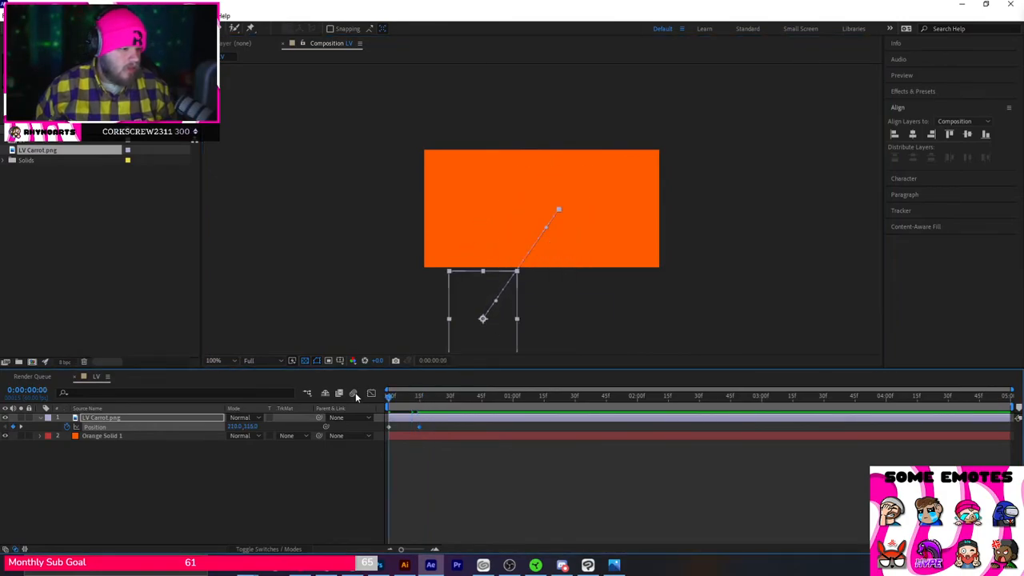
Preview the carrot's slide-in animation from the start of the timeline
drag(418, 398, 371, 403)
key(space)
key(space)
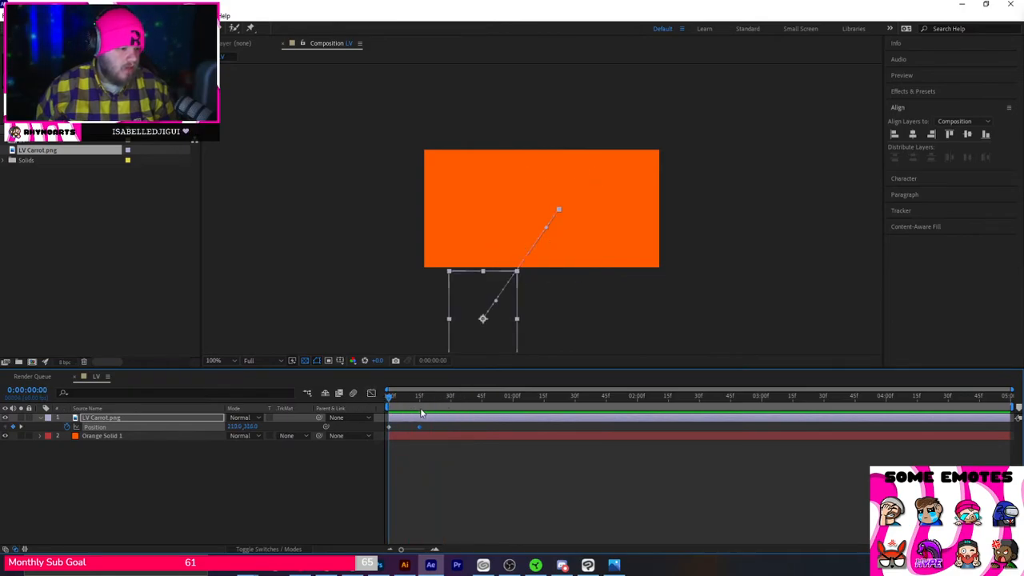
click(424, 397)
key(space)
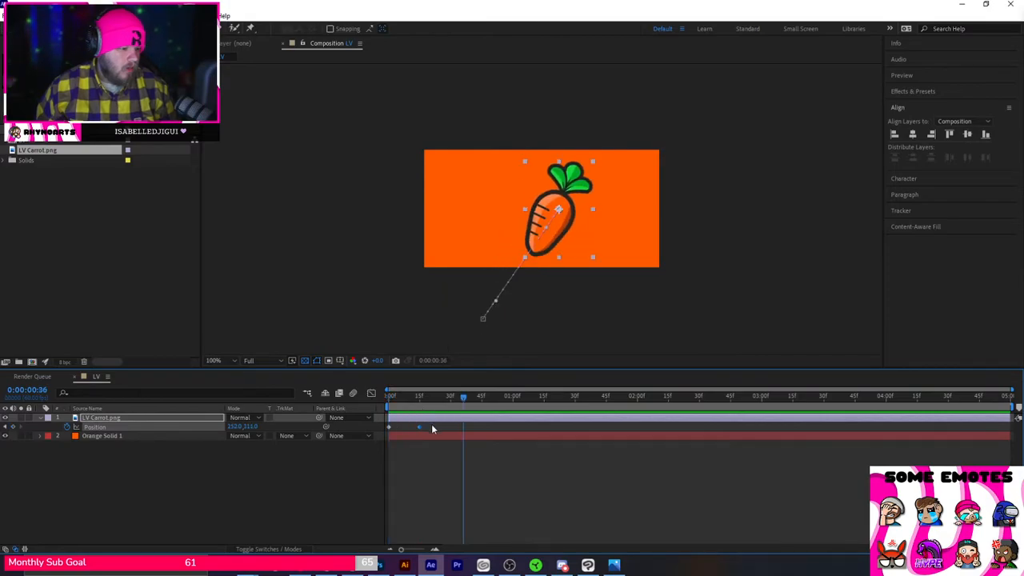
Apply Easy Ease to both of the carrot's position keyframes
right_click(386, 430)
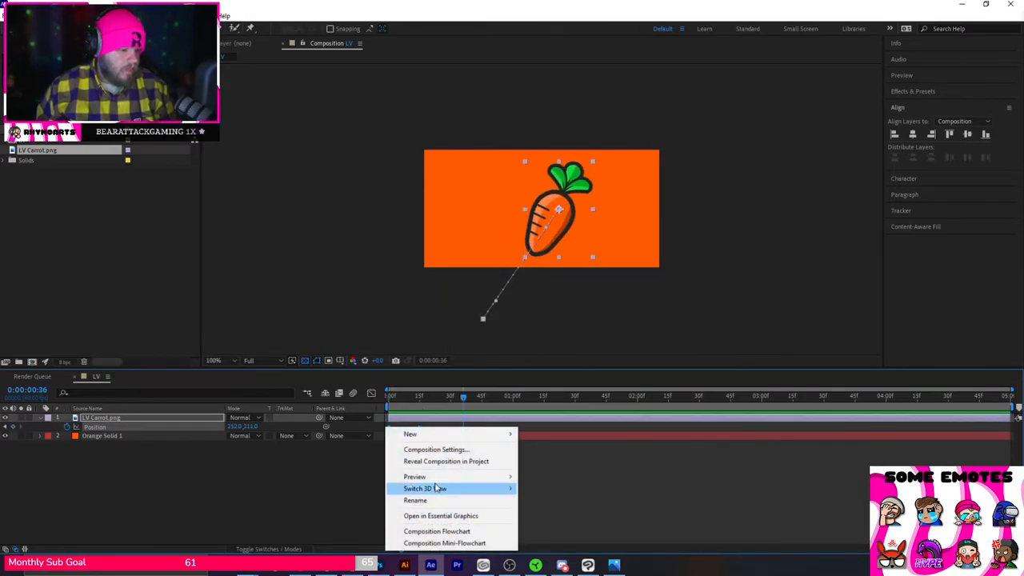
right_click(389, 426)
mouse_move(448, 416)
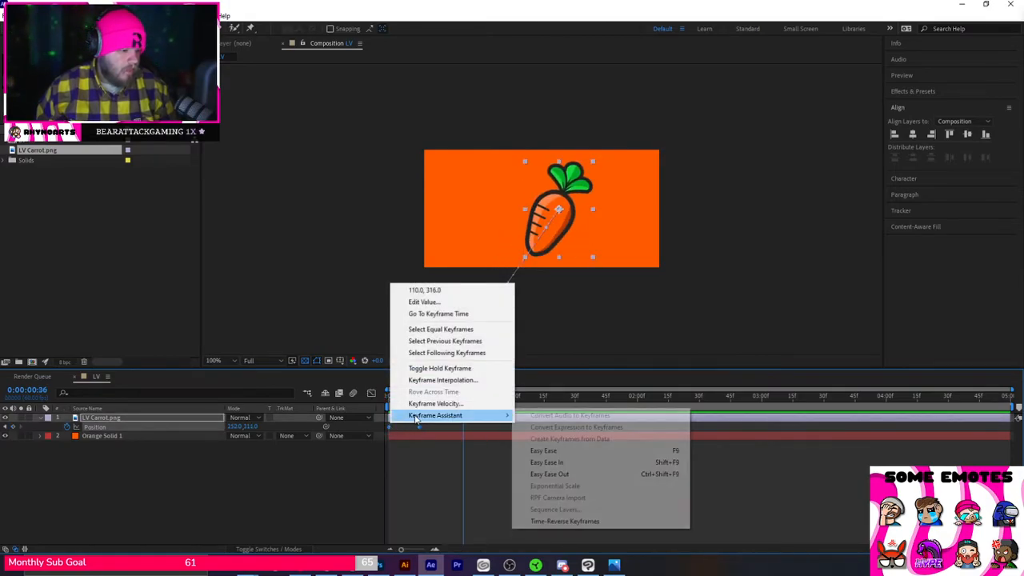
click(583, 472)
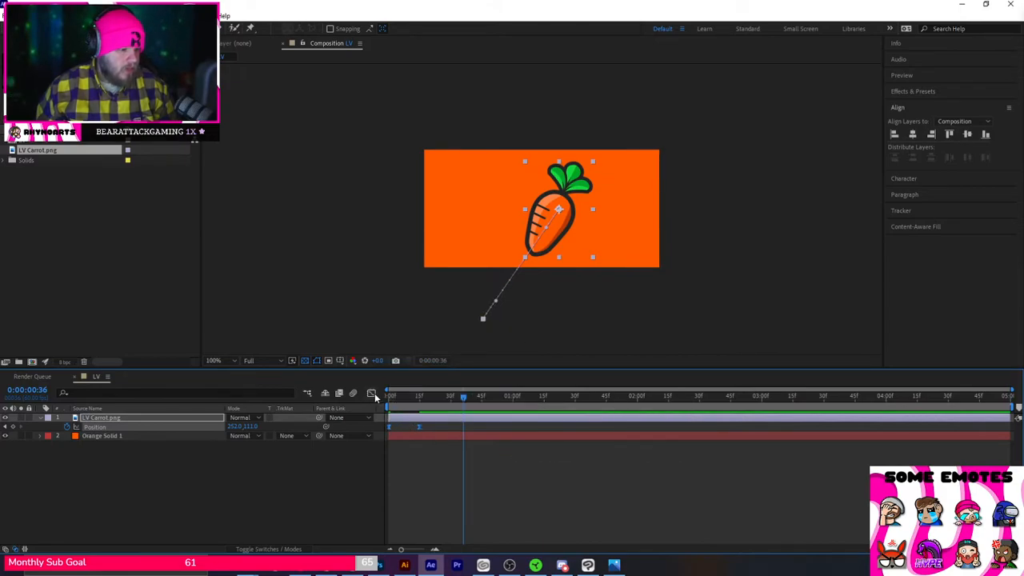
Reshape the carrot's speed graph so the end keyframe eases in at 0 px/sec with 100% influence
click(372, 394)
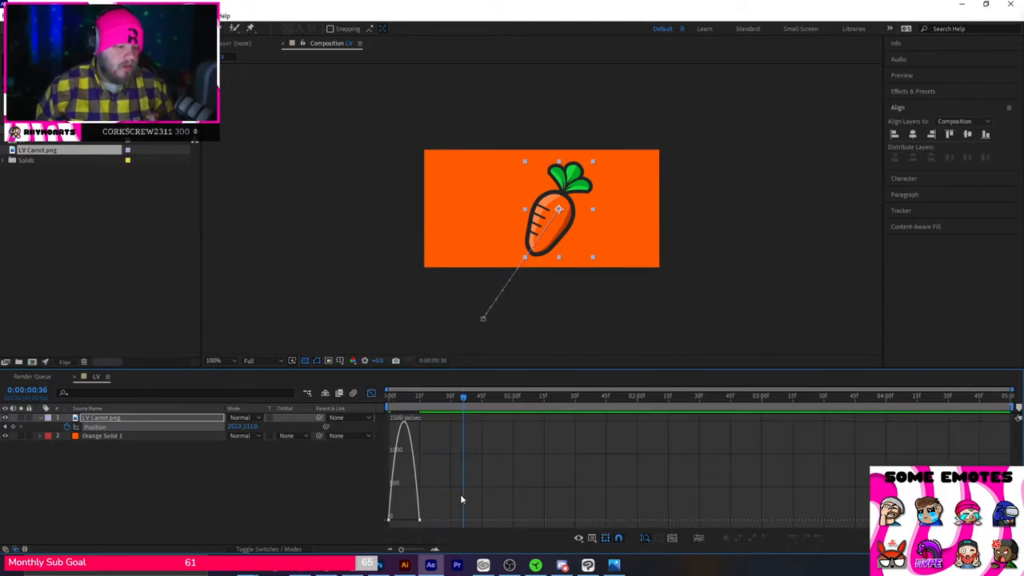
click(419, 520)
drag(415, 522, 402, 524)
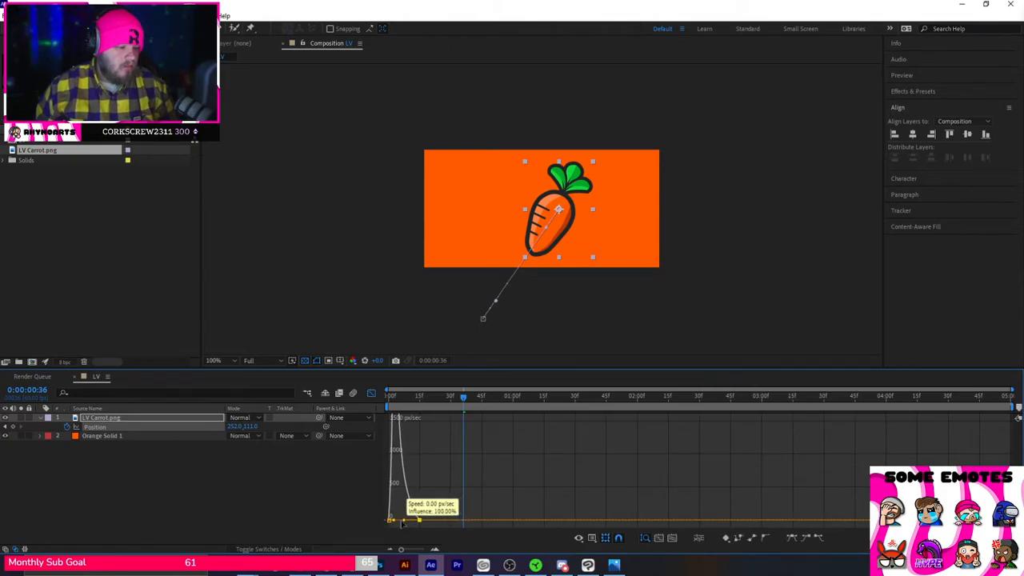
Preview the eased carrot slide-in repeatedly from the start of the timeline
key(Home)
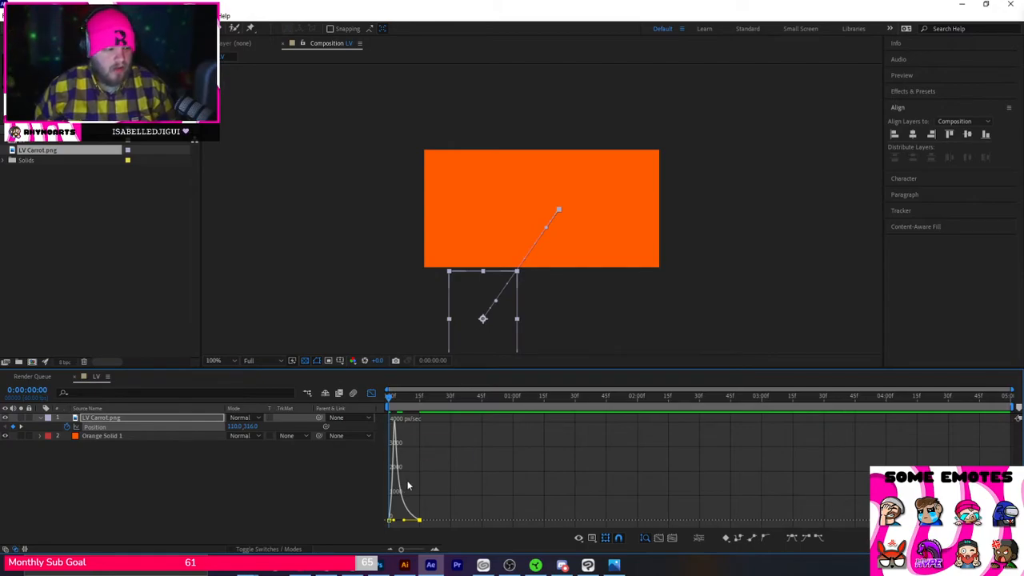
key(space)
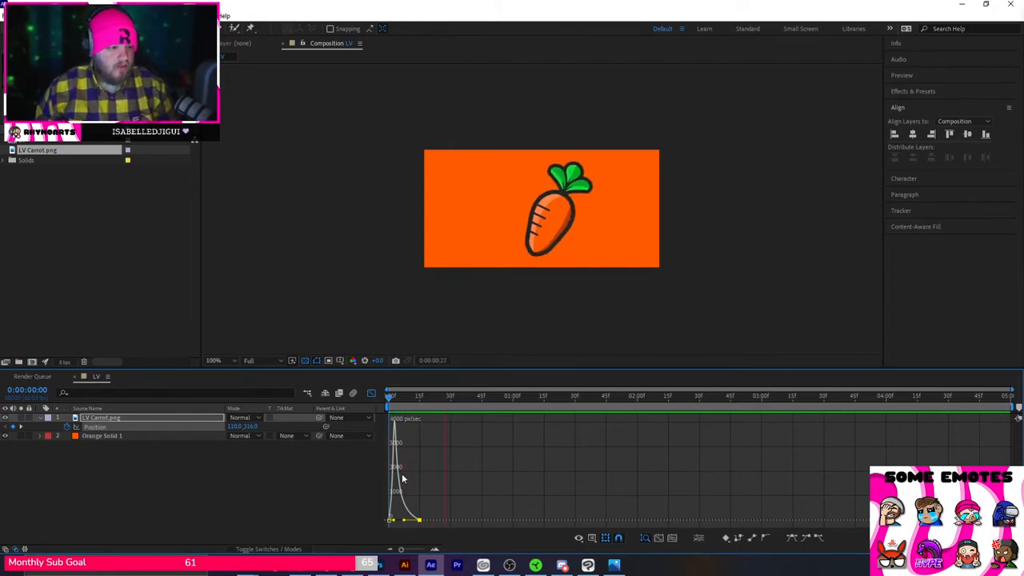
key(space)
key(space)
key(space)
key(space)
key(space)
key(space)
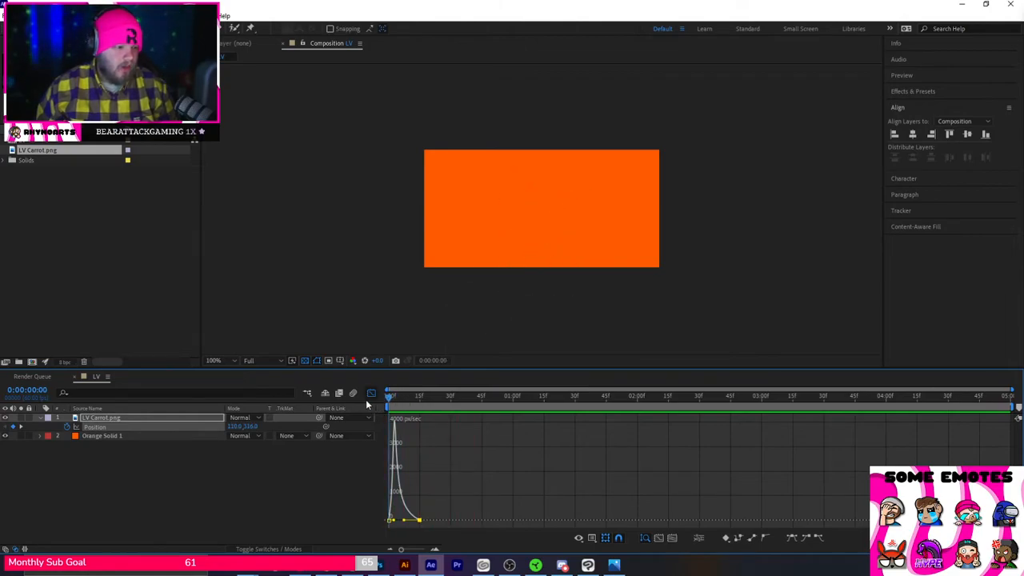
key(space)
key(space)
key(space)
key(space)
key(space)
key(space)
key(space)
Close the graph editor and replay the carrot's slide-in with the layer keyframes showing
click(372, 394)
key(space)
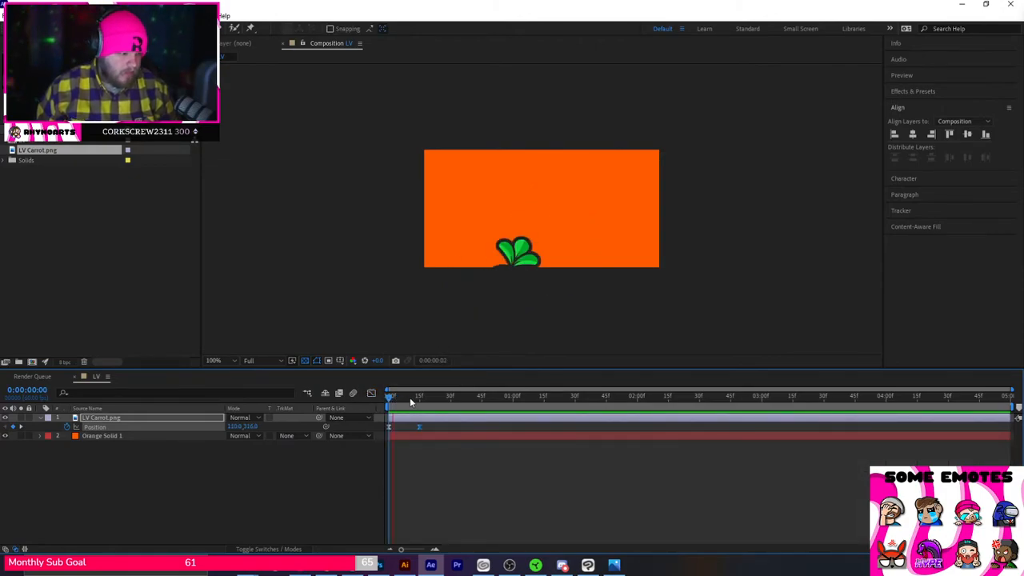
key(space)
Hold the carrot's position with a keyframe at frame 22 and keyframe it near the composition's left edge, about 91, 111, at frame 30
drag(391, 398, 450, 403)
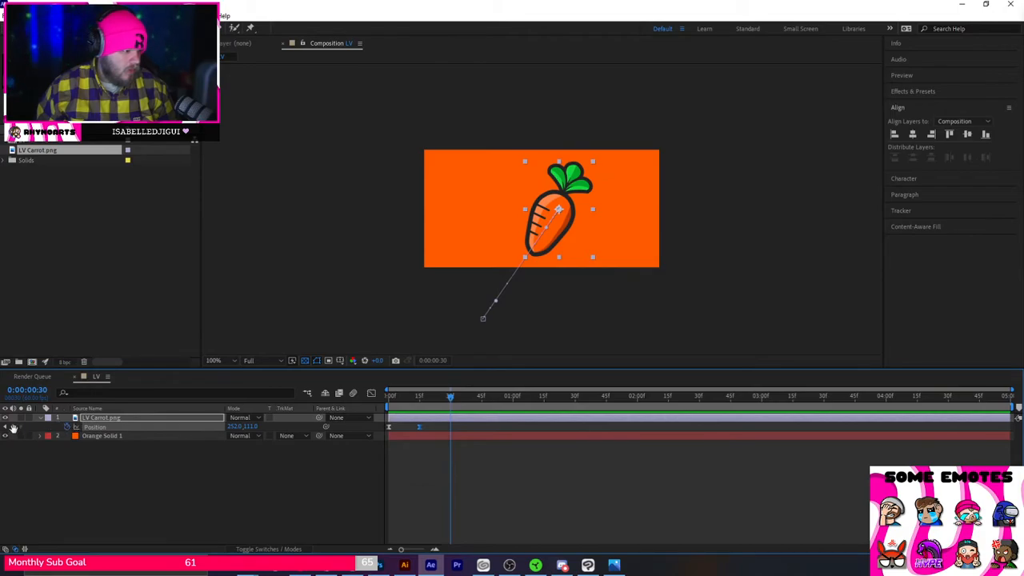
drag(441, 400, 433, 399)
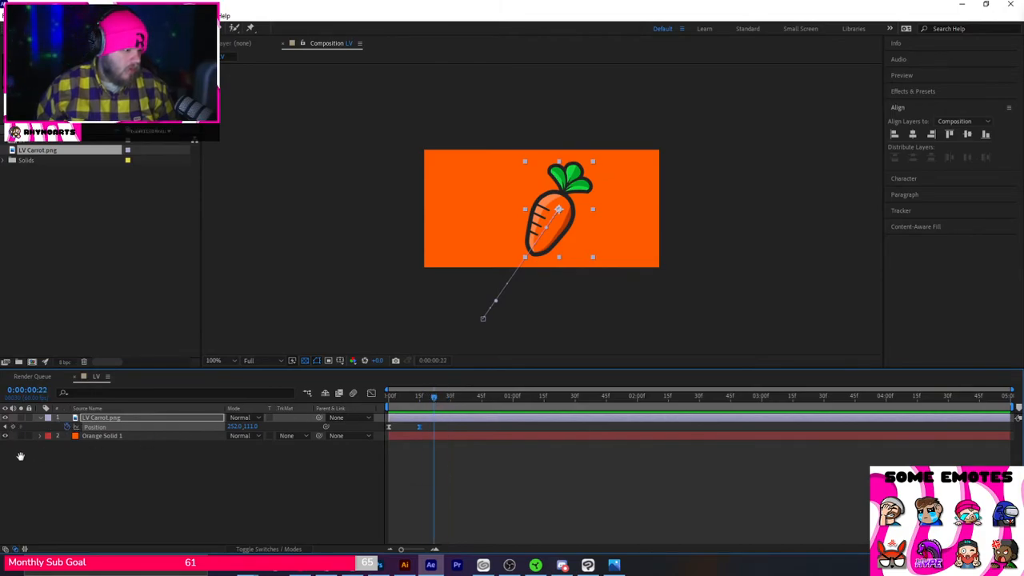
click(13, 427)
drag(434, 399, 452, 397)
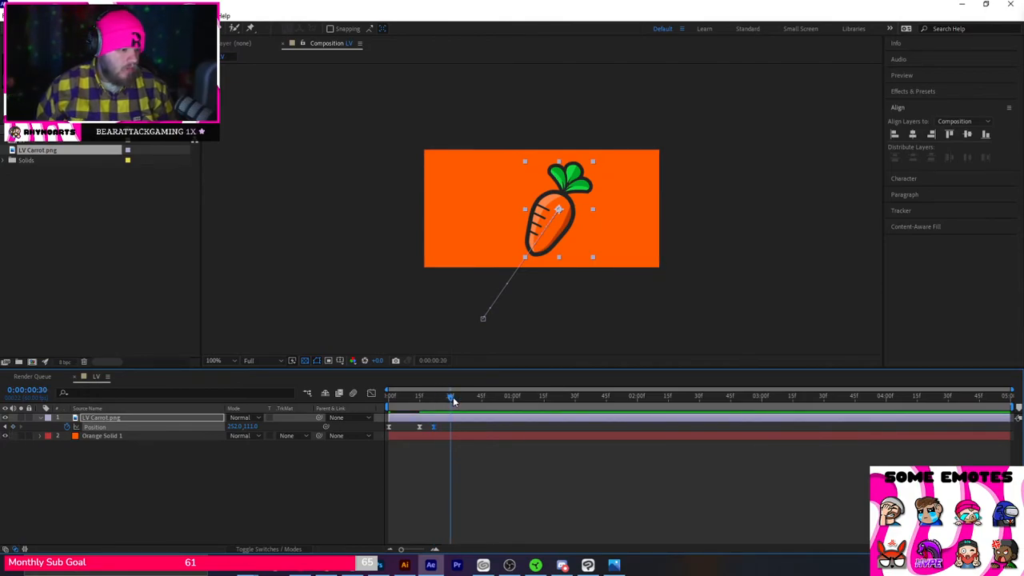
drag(554, 231, 468, 237)
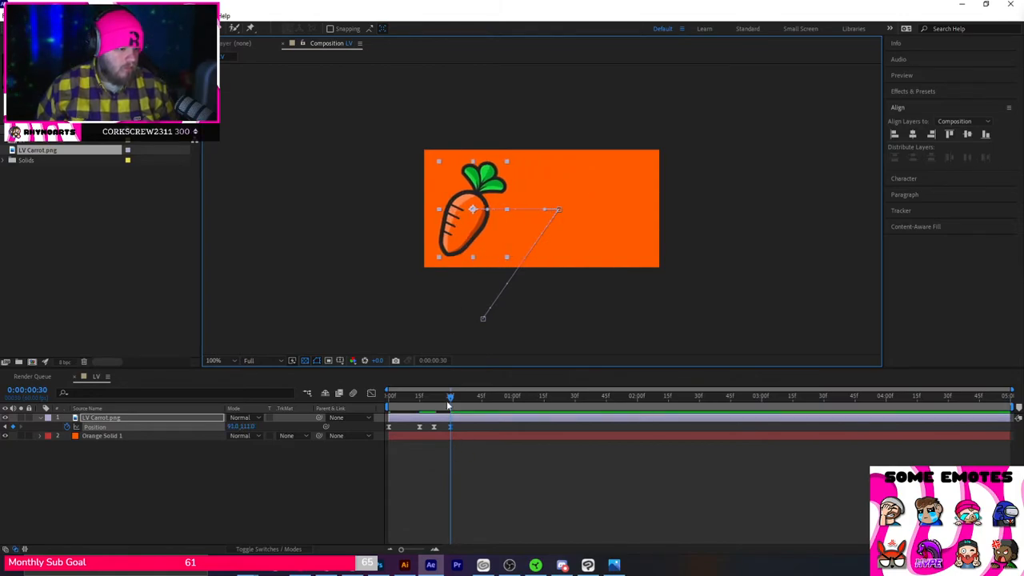
Preview the carrot's slide-in, hold and leftward move several times from the start of the timeline
drag(449, 400, 368, 394)
key(space)
drag(455, 394, 387, 400)
key(space)
drag(478, 393, 387, 402)
key(space)
key(space)
drag(461, 399, 372, 401)
key(space)
key(space)
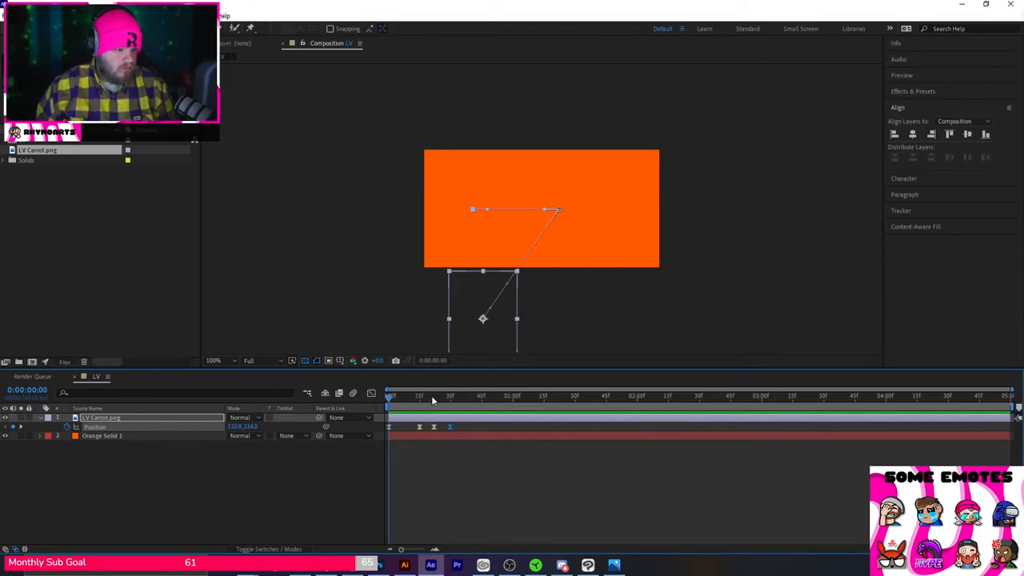
key(space)
key(space)
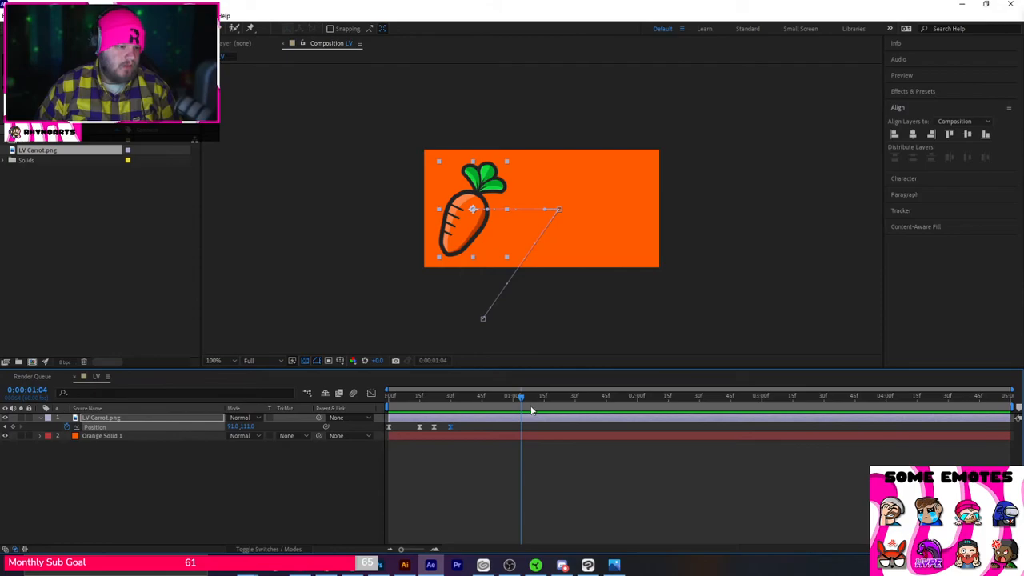
drag(513, 410, 418, 393)
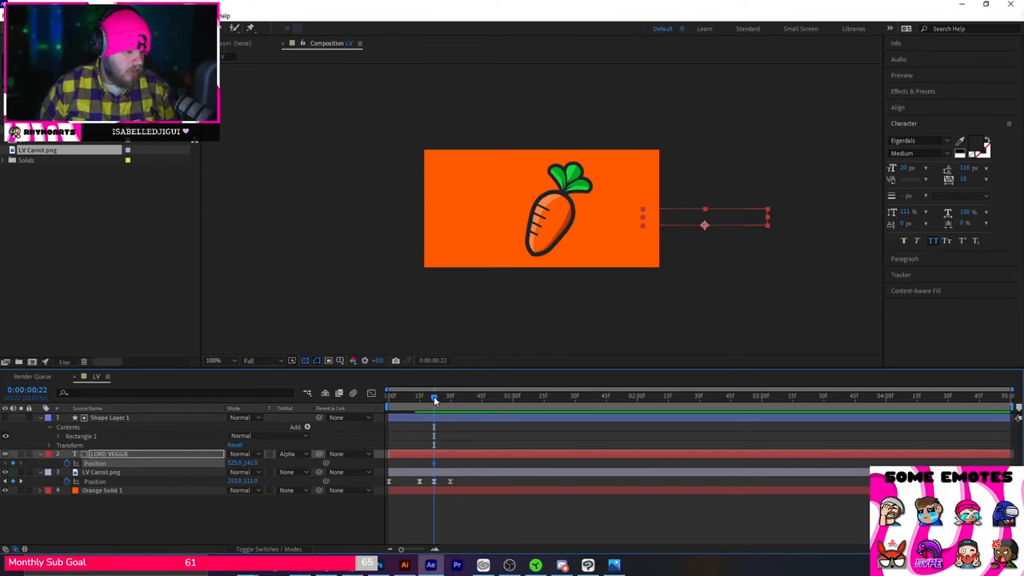
Go to frame 30 and open the LORD VEGGIE text layer's Position value for editing, undoing the trial shift
drag(433, 396, 451, 402)
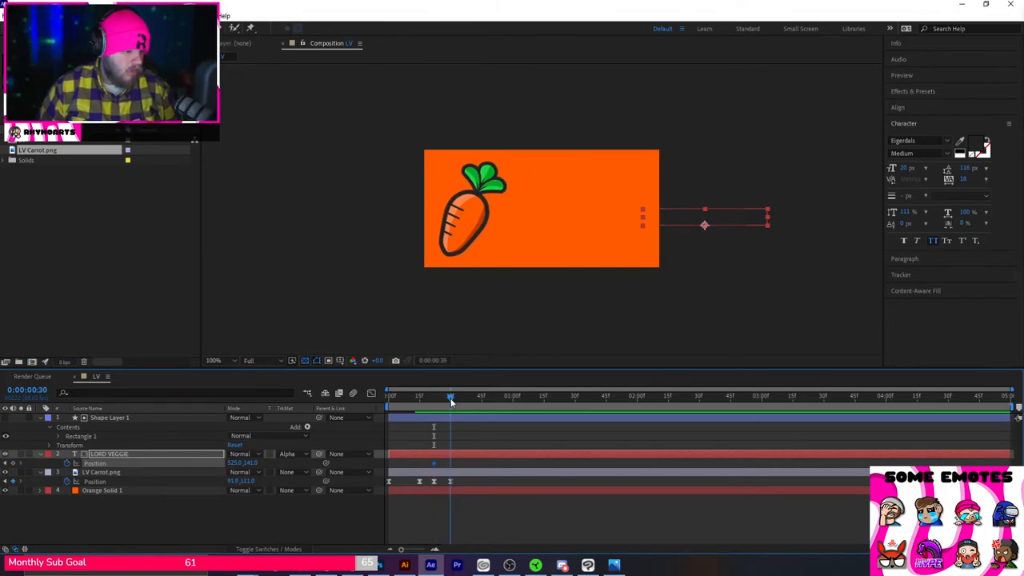
drag(252, 464, 309, 464)
key(ctrl+z)
click(241, 465)
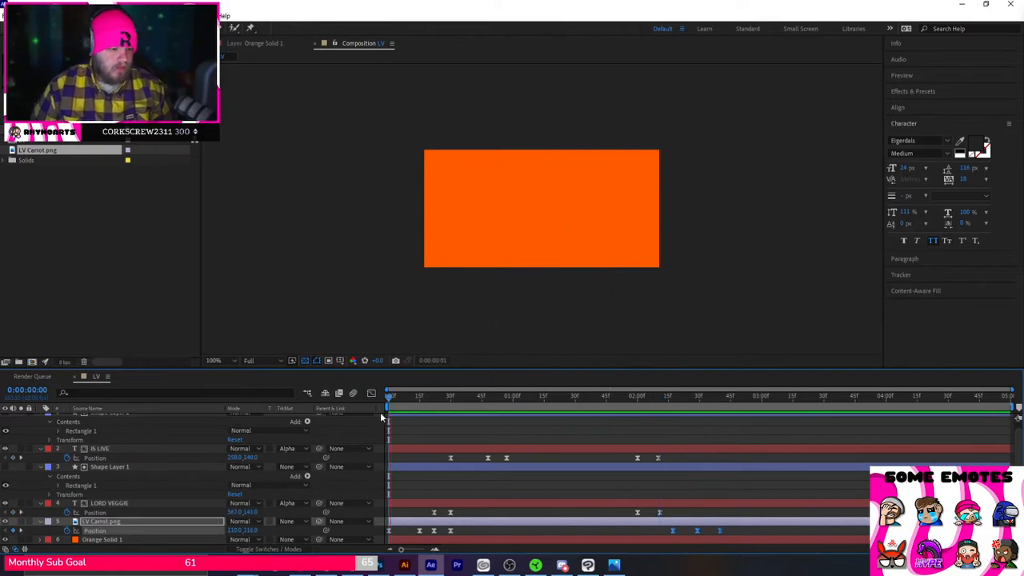
Preview the complete carrot, LORD VEGGIE and IS LIVE animation from the start of the timeline
key(space)
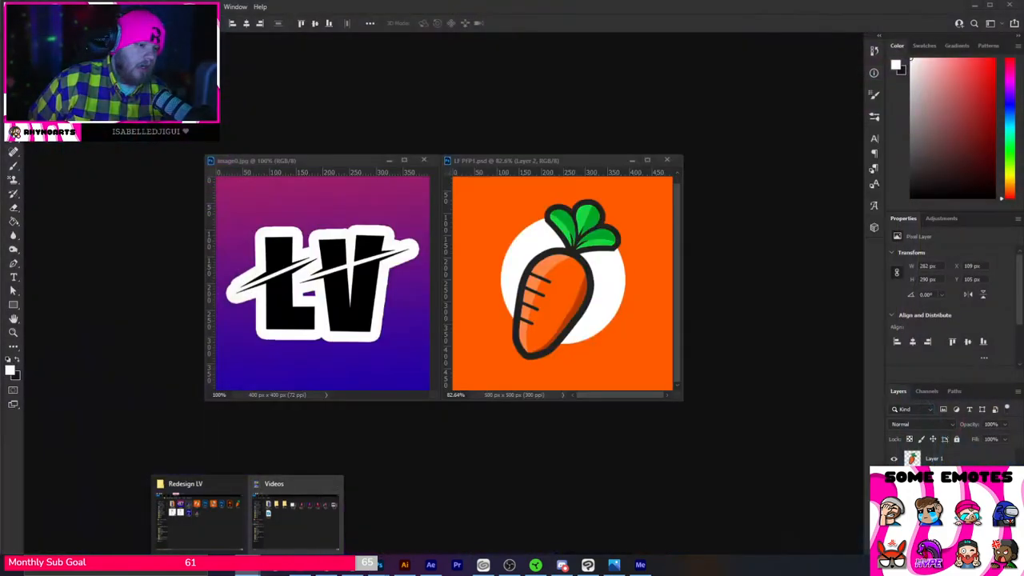
Switch to the Videos folder in File Explorer and view the LORD VEGGIE IS LIVE banner
click(288, 528)
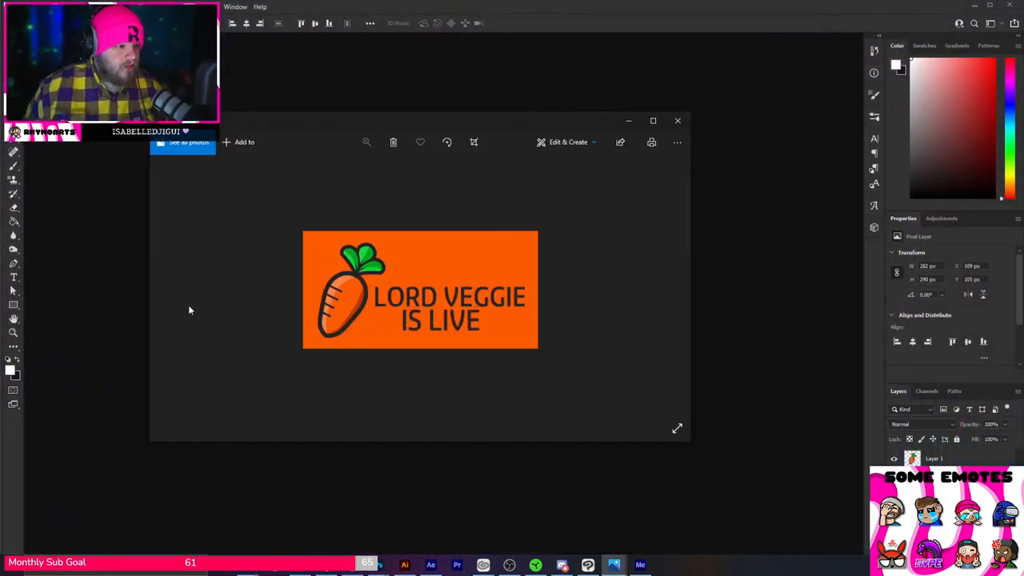